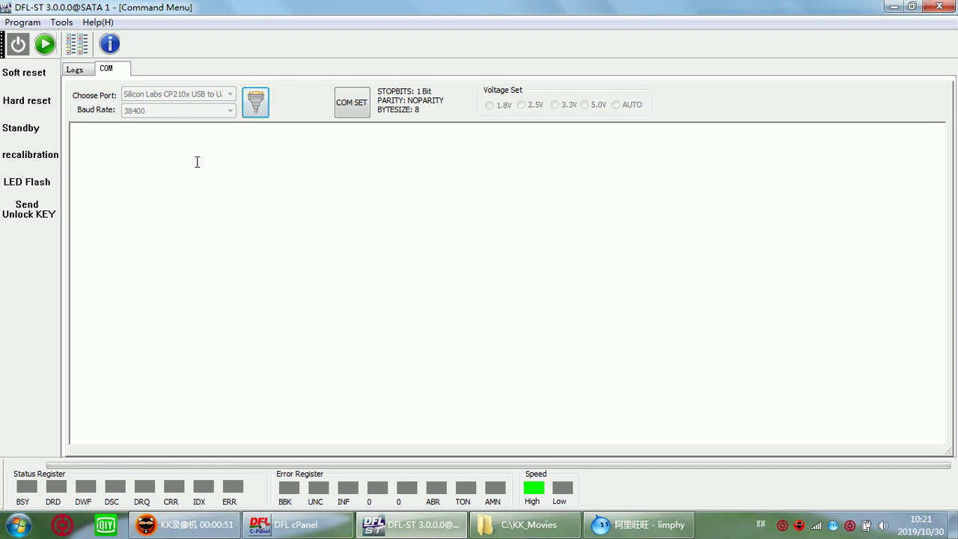
Power on the drive and switch its COM terminal to ASCII diagnostic mode.
left_click(18, 44)
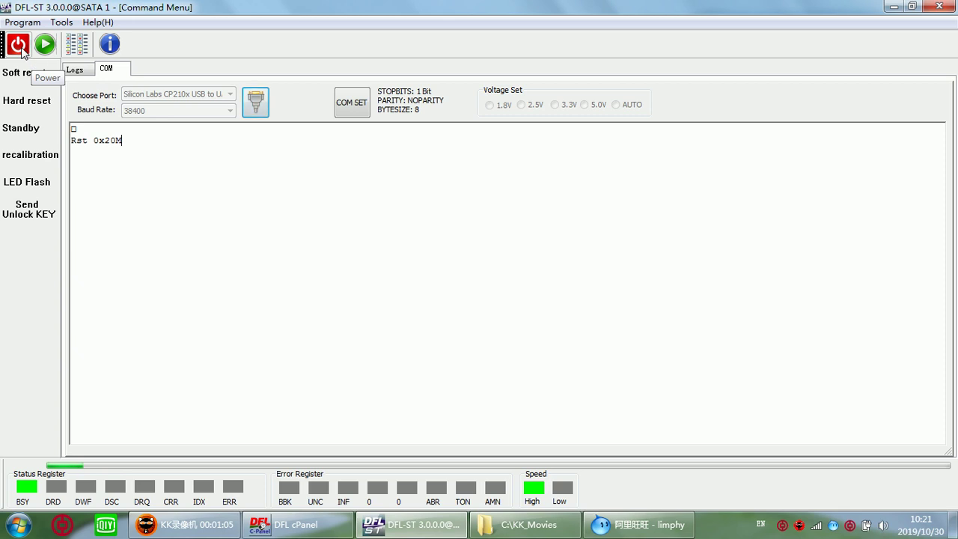
triple_click(136, 143)
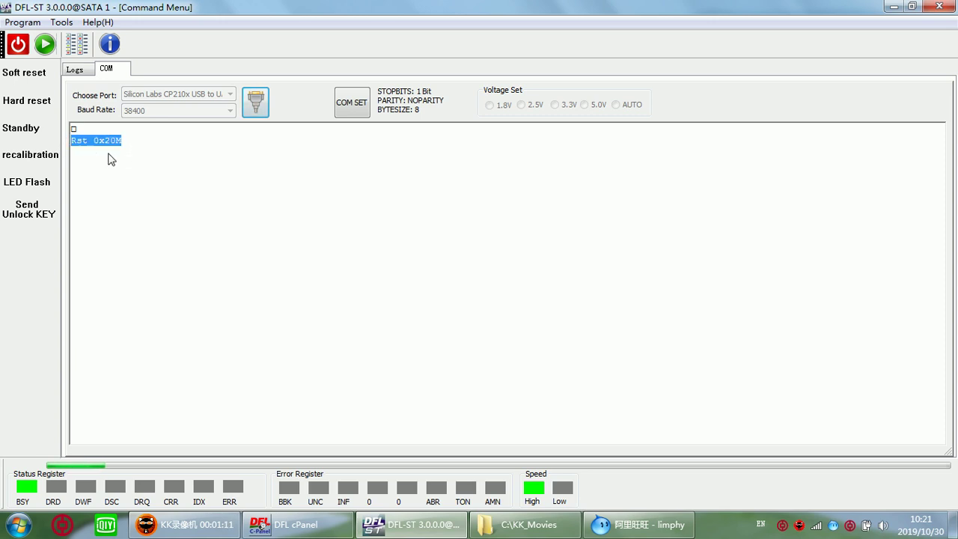
left_click(127, 155)
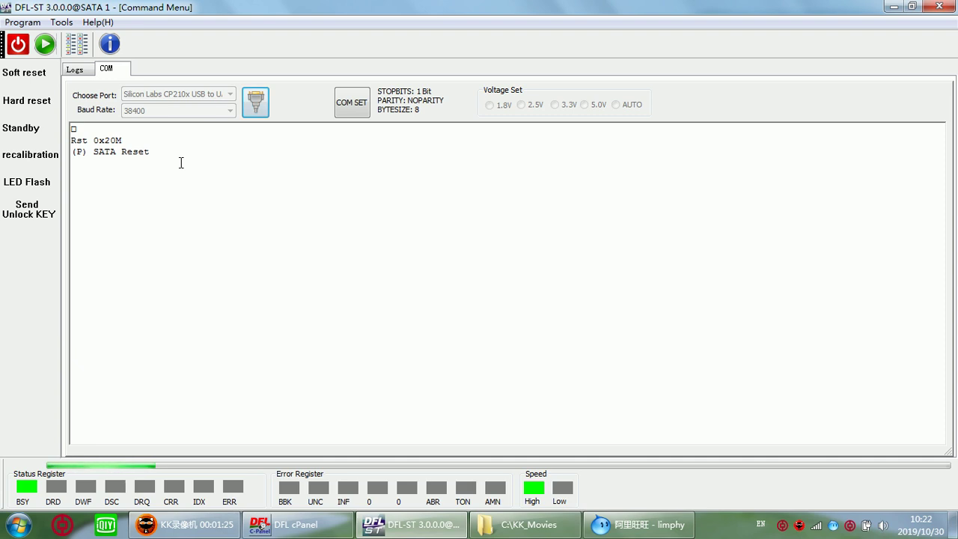
key("ctrl+z")
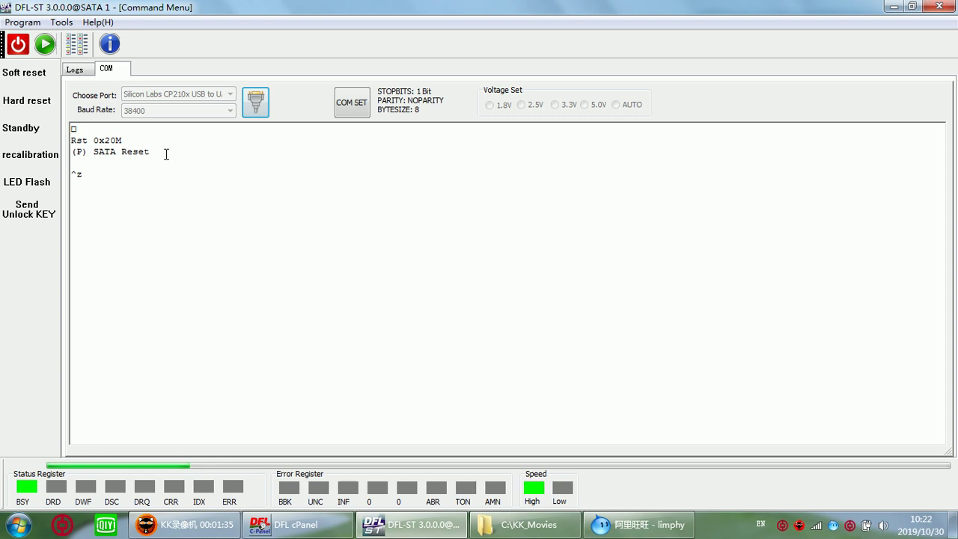
left_click_drag(164, 154, 72, 139)
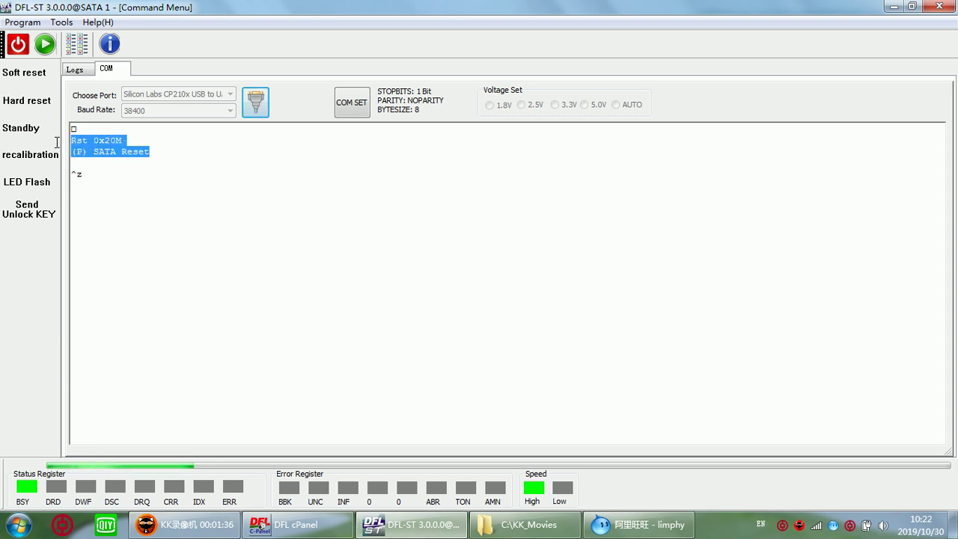
left_click(166, 155)
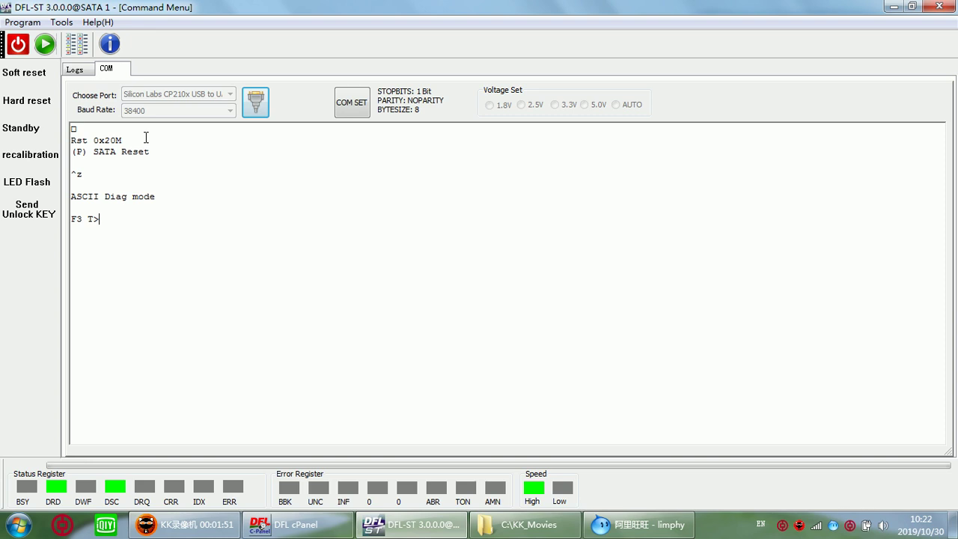
Review the reset messages above the diagnostic prompt in the COM terminal.
left_click_drag(163, 148, 64, 131)
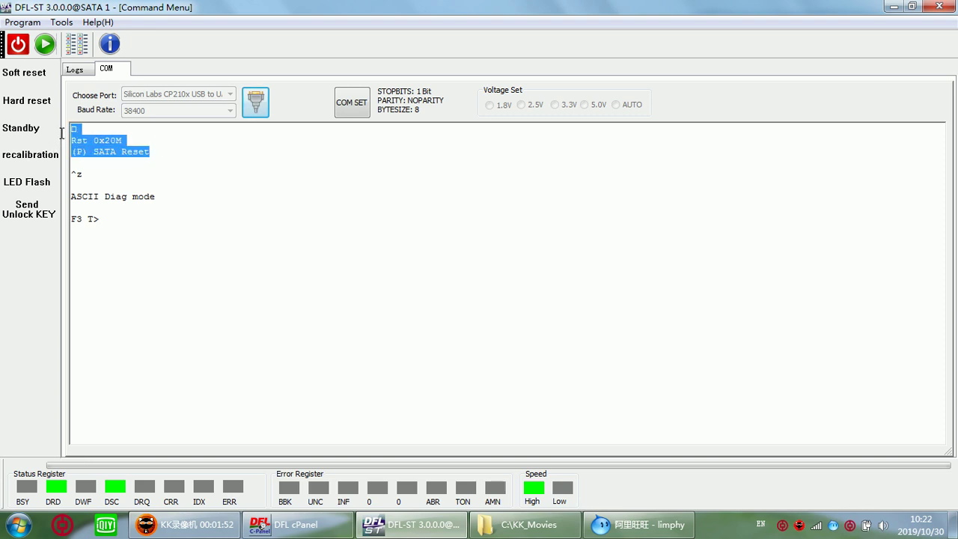
left_click(162, 151)
left_click_drag(162, 152, 72, 140)
left_click(151, 239)
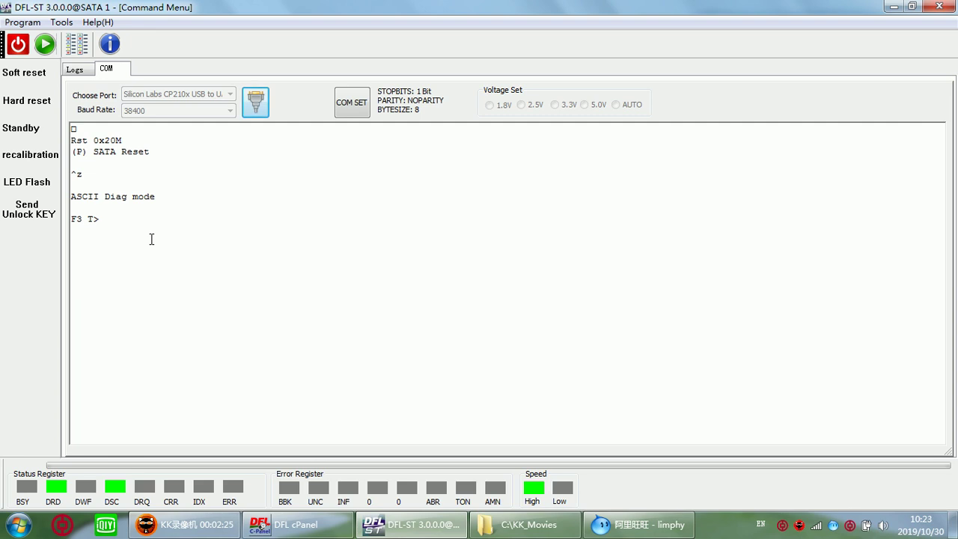
Start the Barracuda F3 program, obtain the drive details in Basic Info and accept them.
left_click(34, 88)
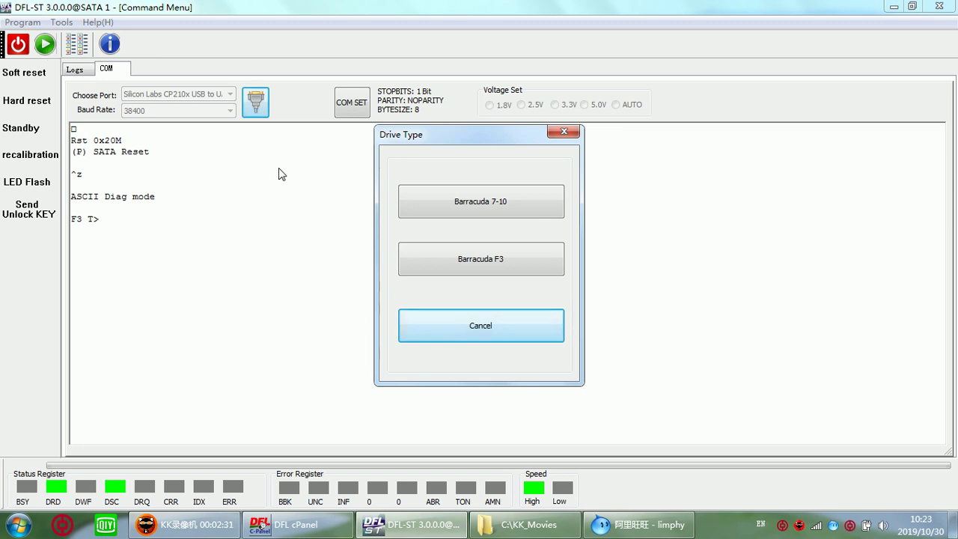
left_click(486, 259)
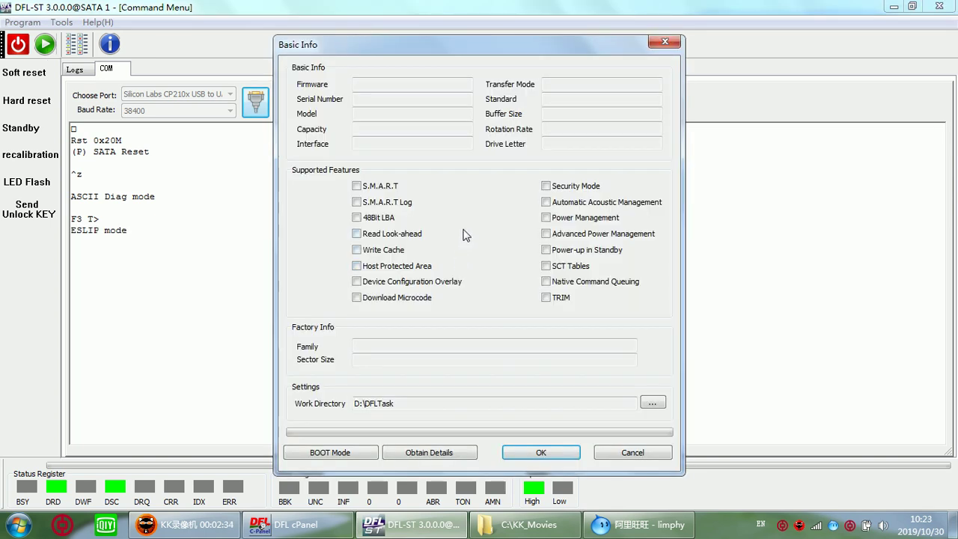
left_click(443, 454)
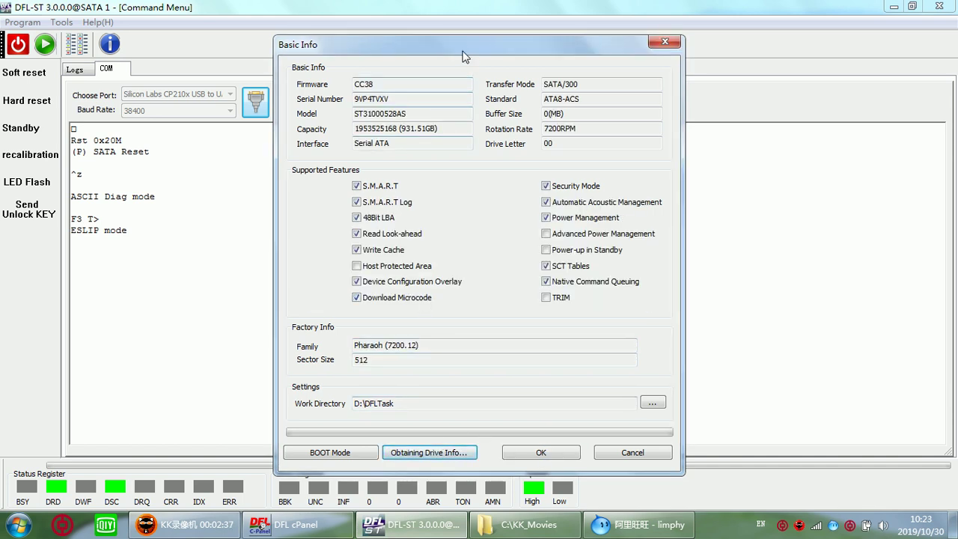
left_click_drag(461, 53, 431, 43)
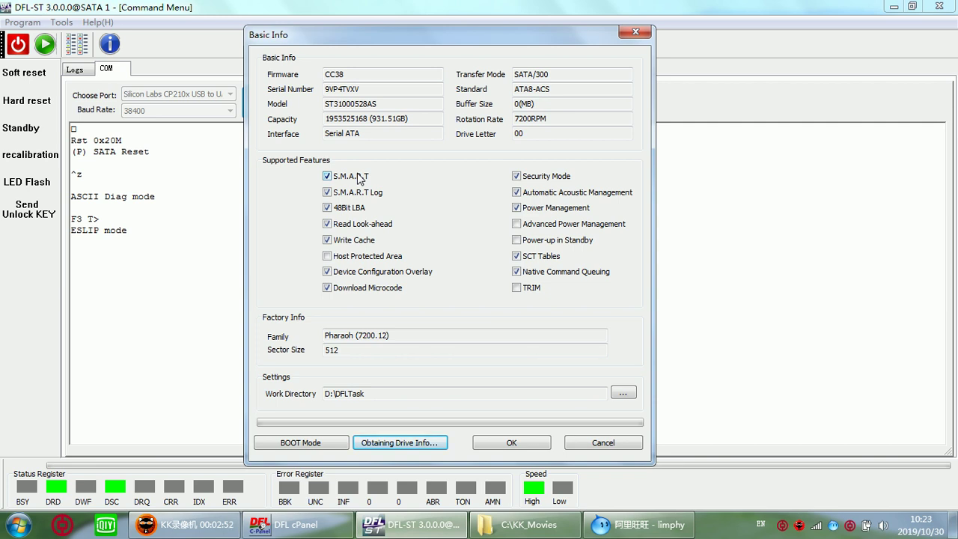
left_click(513, 443)
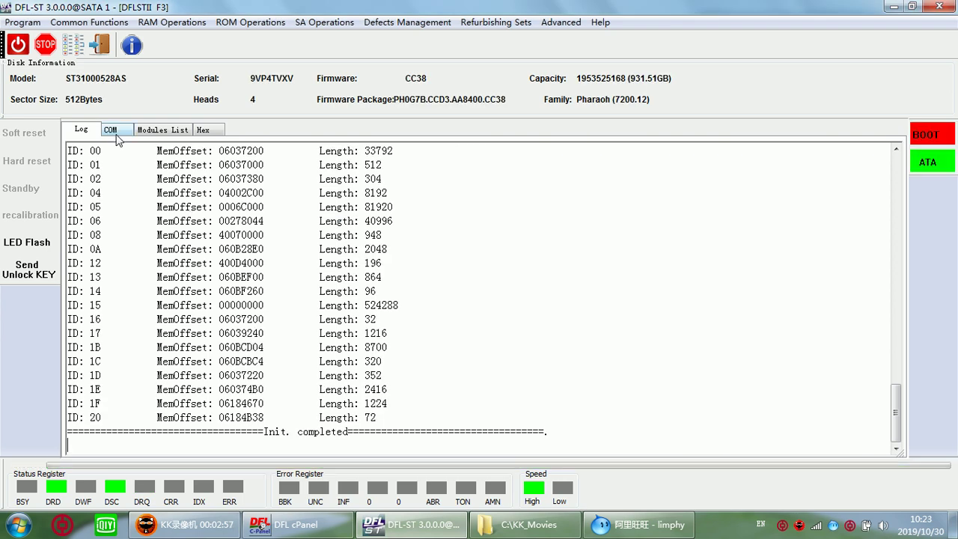
Check the firmware modules list, and put the drive's COM terminal back into ASCII diagnostic mode.
left_click(172, 131)
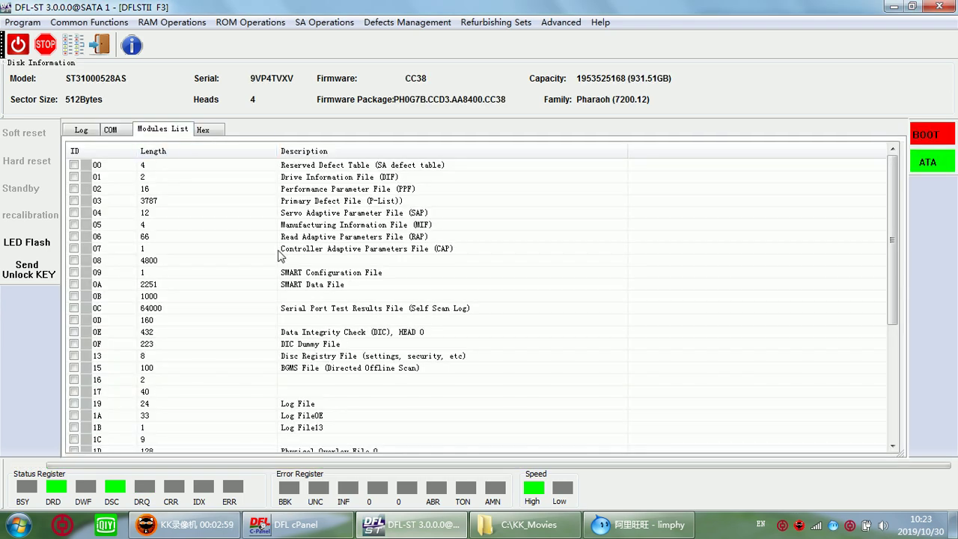
left_click(111, 132)
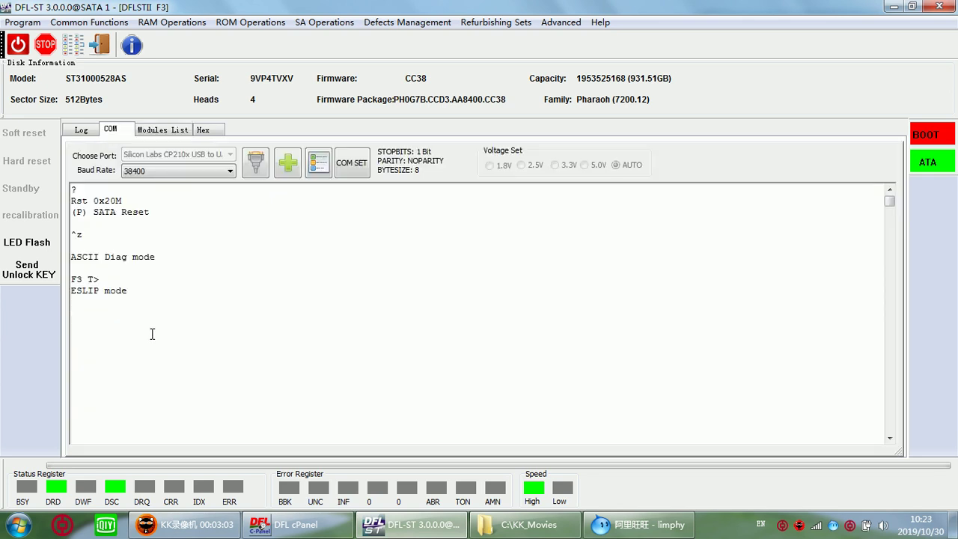
key("ctrl+z")
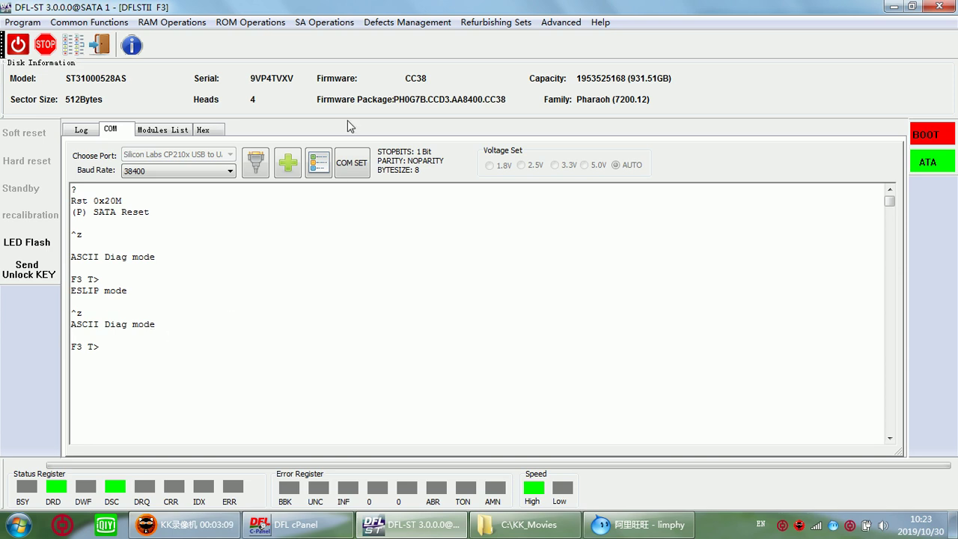
Run the 32 RW CMD Read Error Statistics operation on the service area and show its output in the log.
left_click(318, 24)
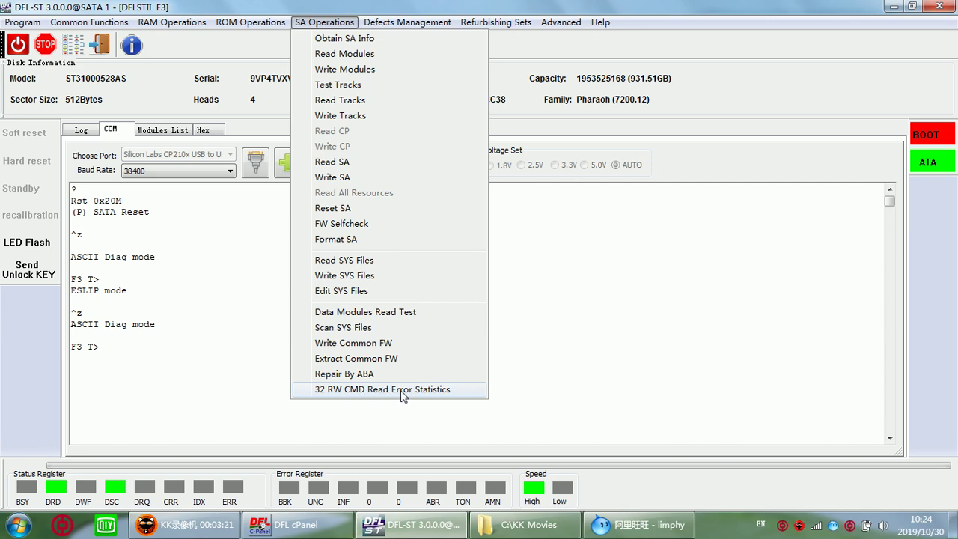
left_click(434, 392)
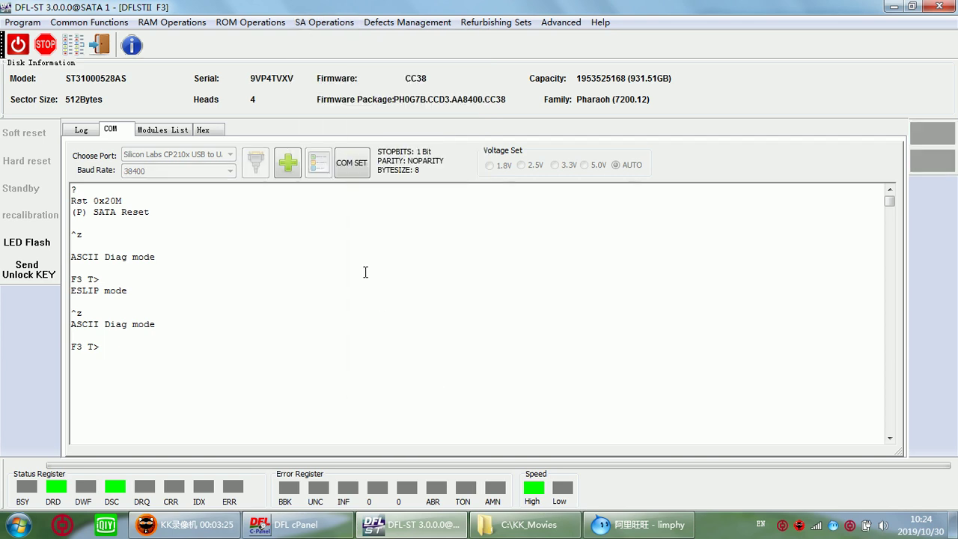
left_click(88, 130)
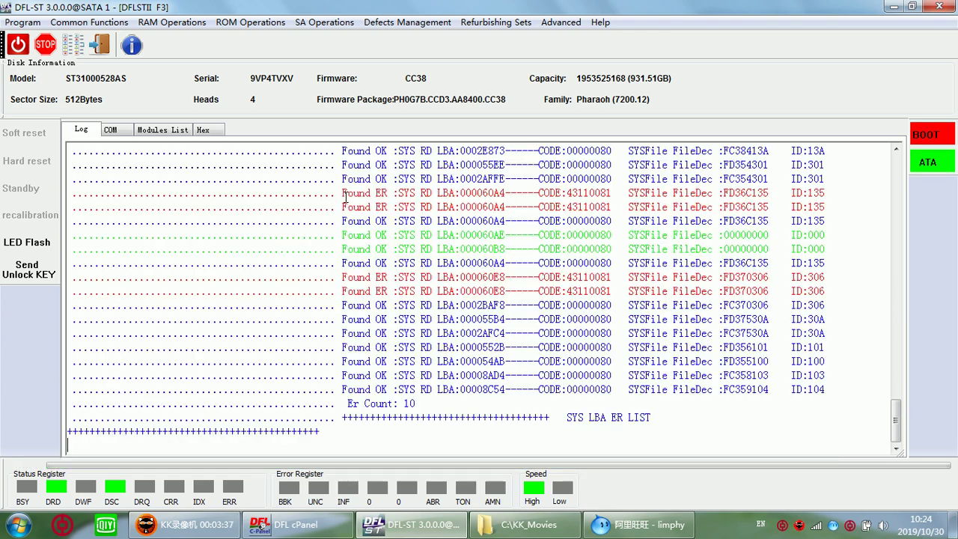
Examine the Found ER and Found OK results for system file ID 195 at the start of the SYS LBA ER LIST.
scroll(425, 289, "up", 3)
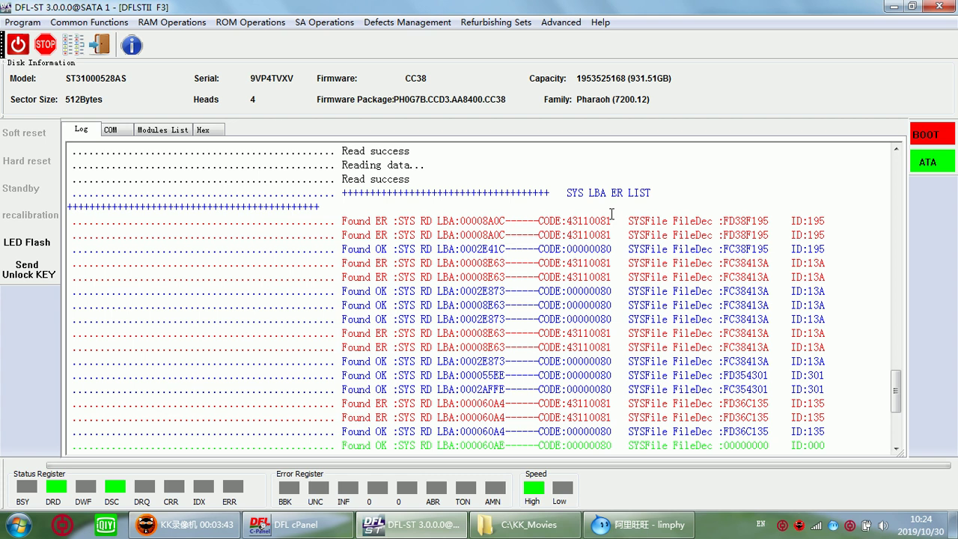
scroll(414, 273, "down", 1)
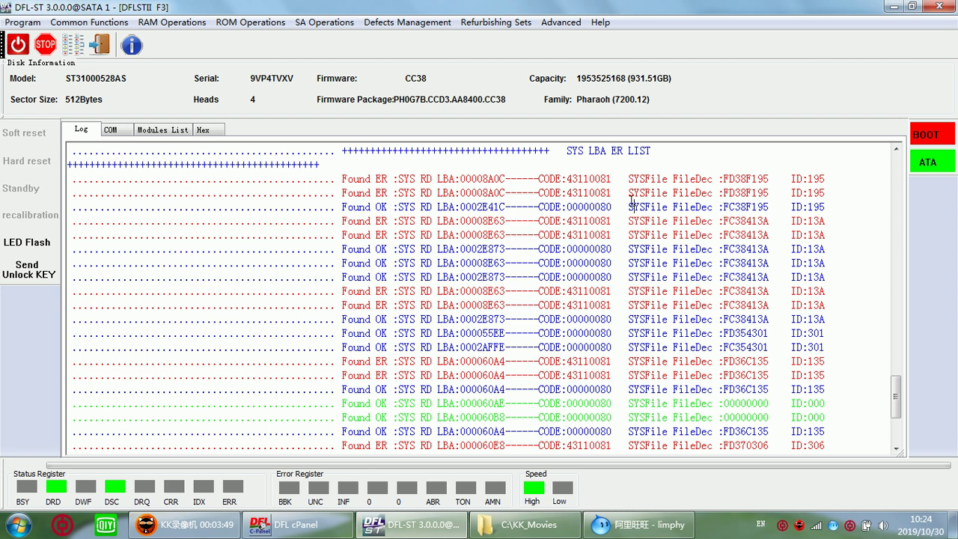
left_click_drag(353, 180, 393, 180)
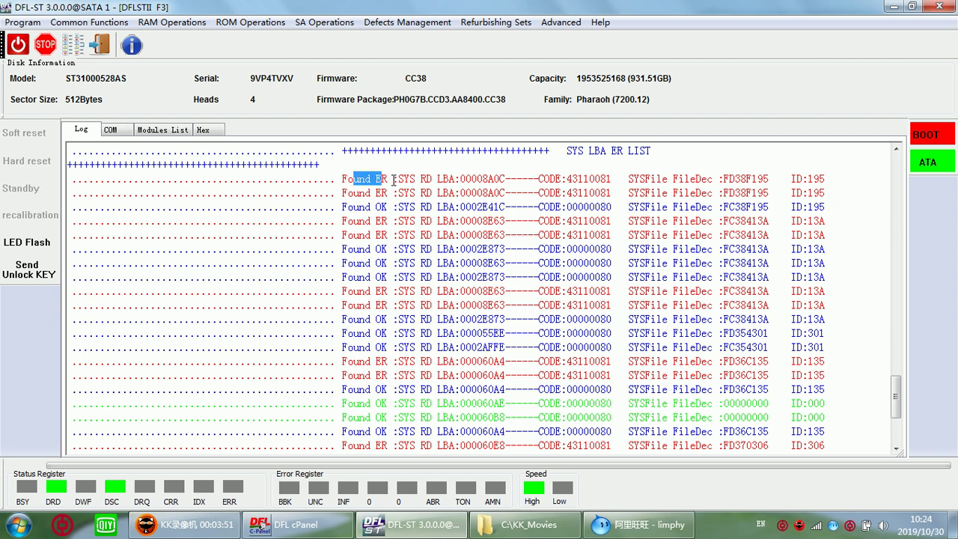
left_click(393, 180)
left_click_drag(341, 179, 393, 181)
left_click_drag(343, 207, 389, 207)
left_click(390, 207)
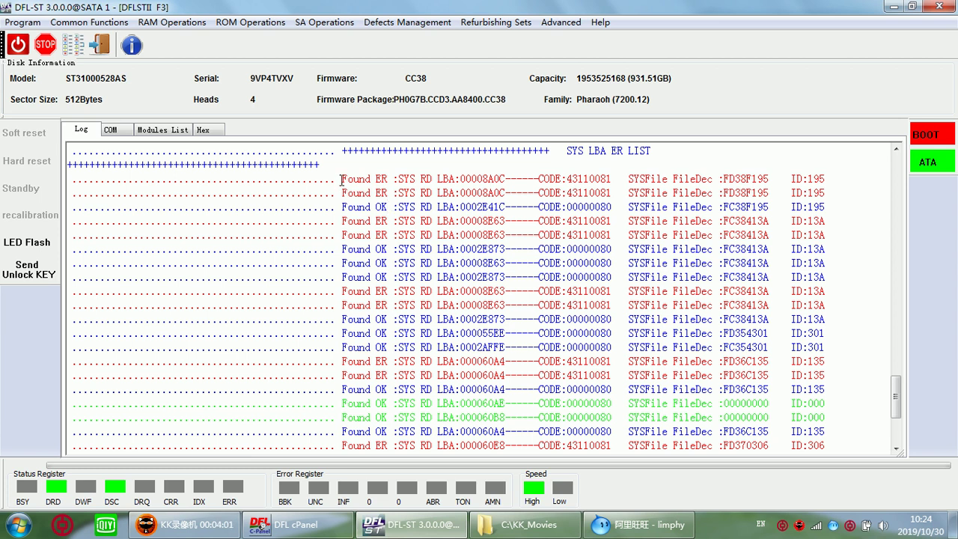
left_click_drag(342, 180, 404, 181)
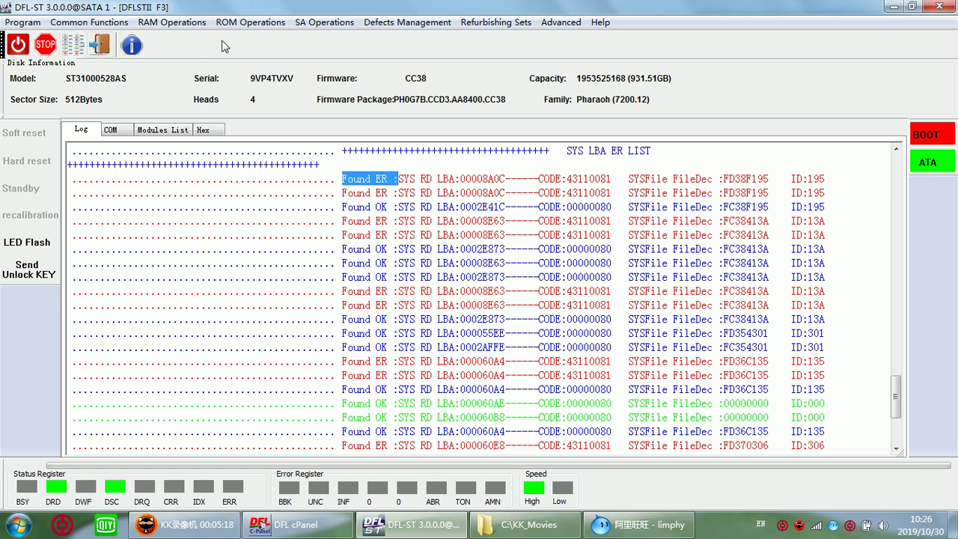
Compare the LBA addresses, error codes and file IDs of the first entries in the SYS LBA ER LIST.
left_click(322, 23)
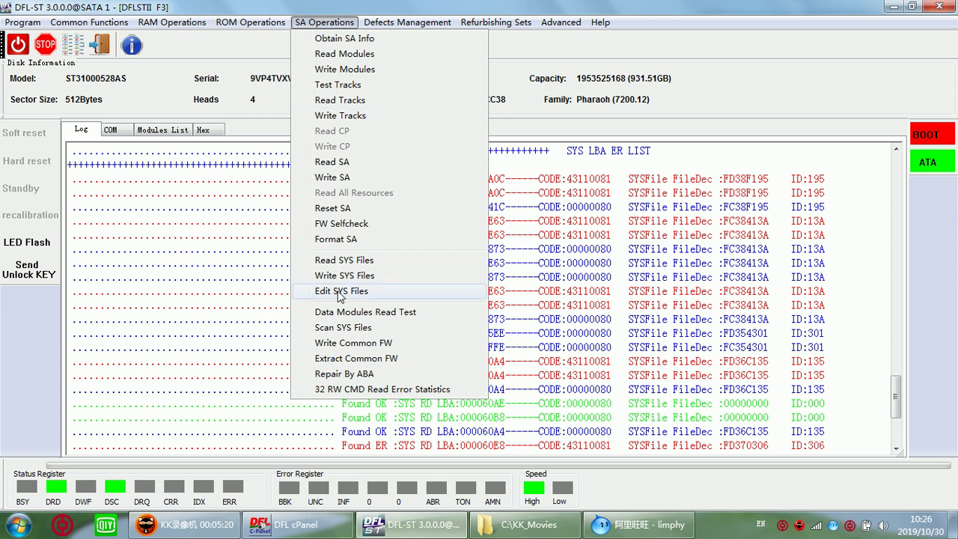
left_click(556, 73)
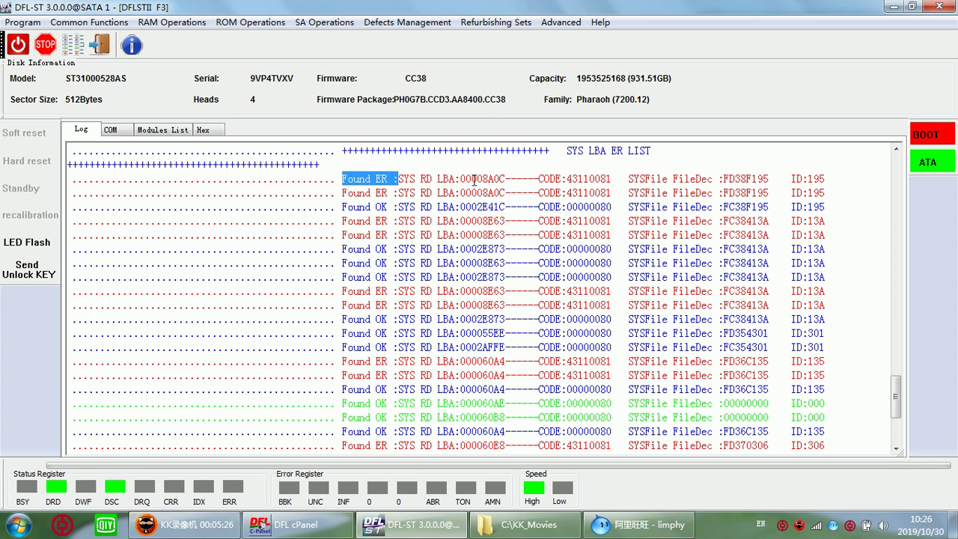
left_click_drag(365, 206, 471, 192)
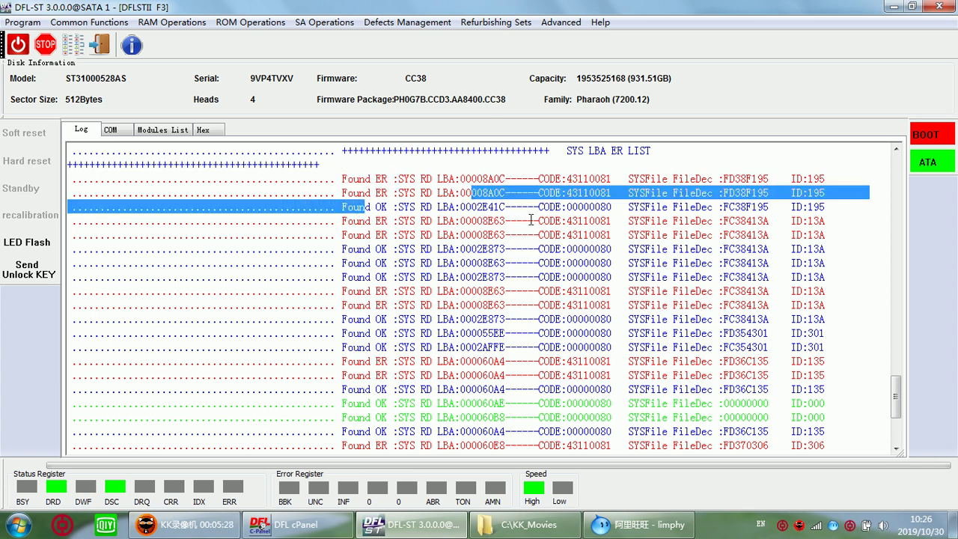
left_click(531, 220)
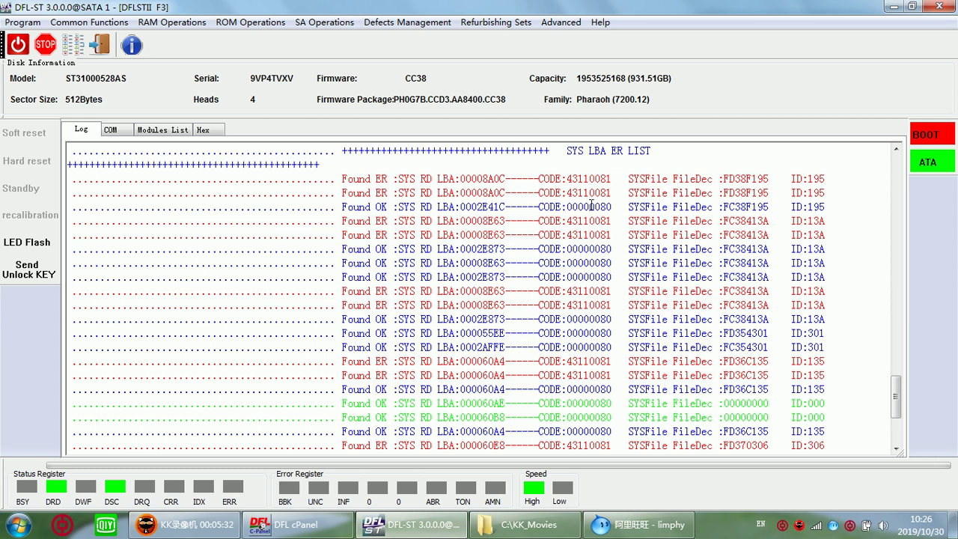
left_click_drag(612, 196, 520, 193)
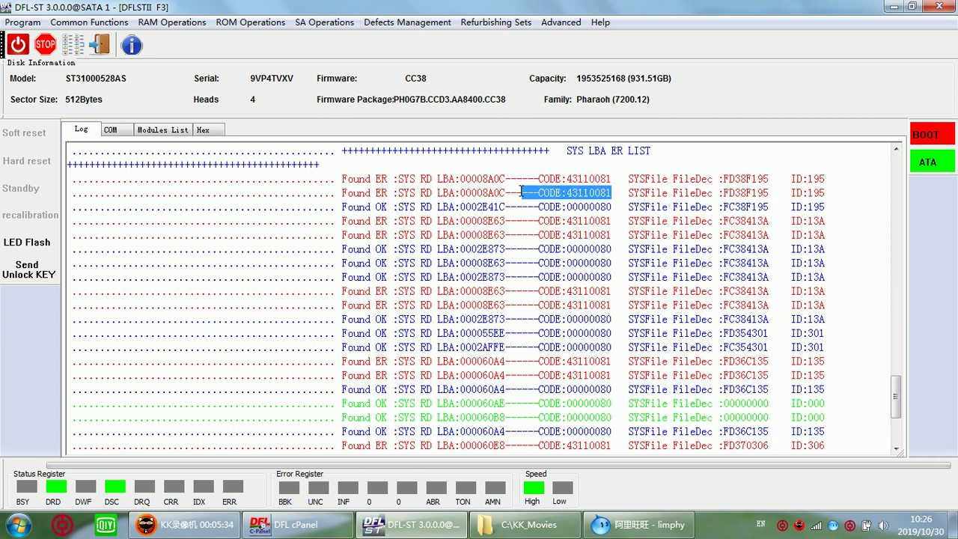
left_click(541, 213)
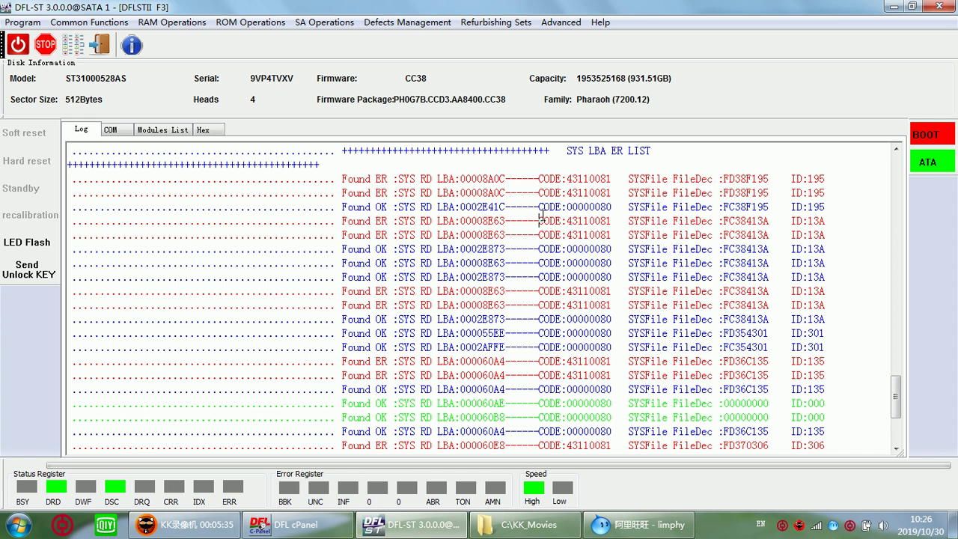
left_click(591, 193)
left_click_drag(731, 180, 838, 178)
left_click(823, 180)
left_click(817, 193)
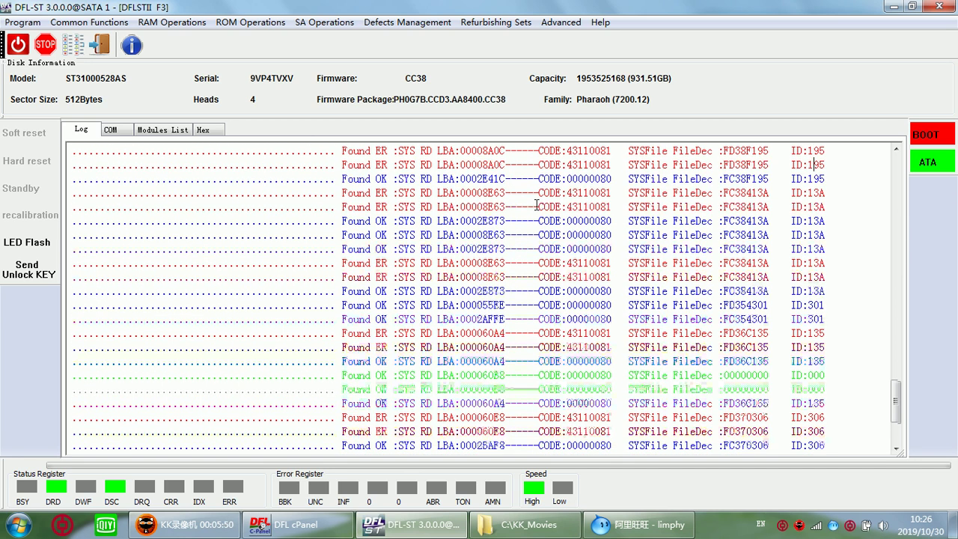
Review the remaining SYS LBA ER LIST entries, including system file IDs 135 and 306, and return to the list's beginning.
scroll(537, 205, "up", 1)
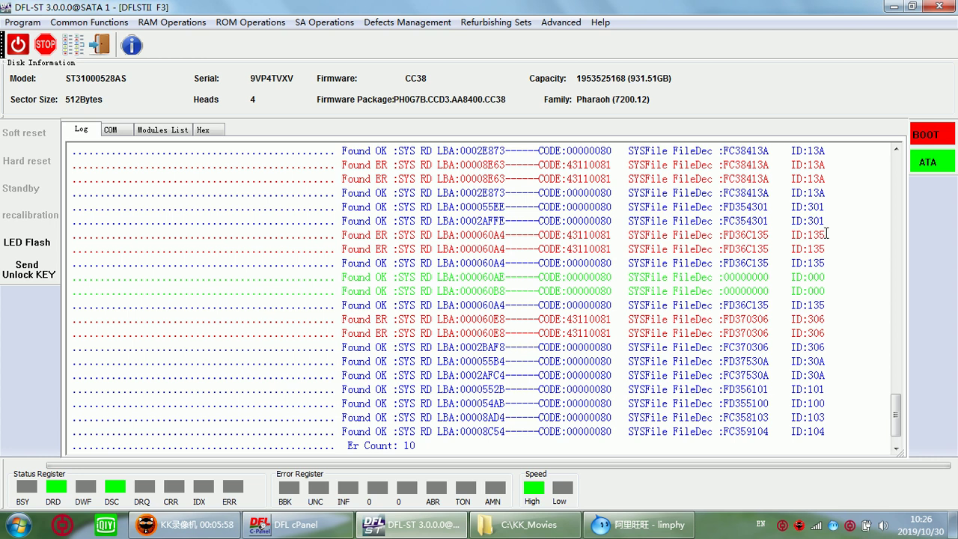
left_click(820, 234)
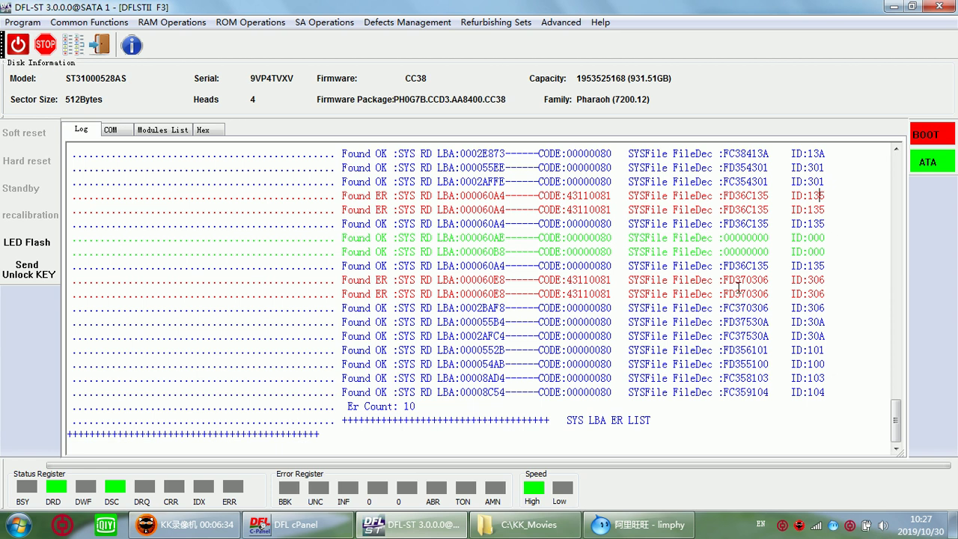
scroll(778, 281, "up", 1)
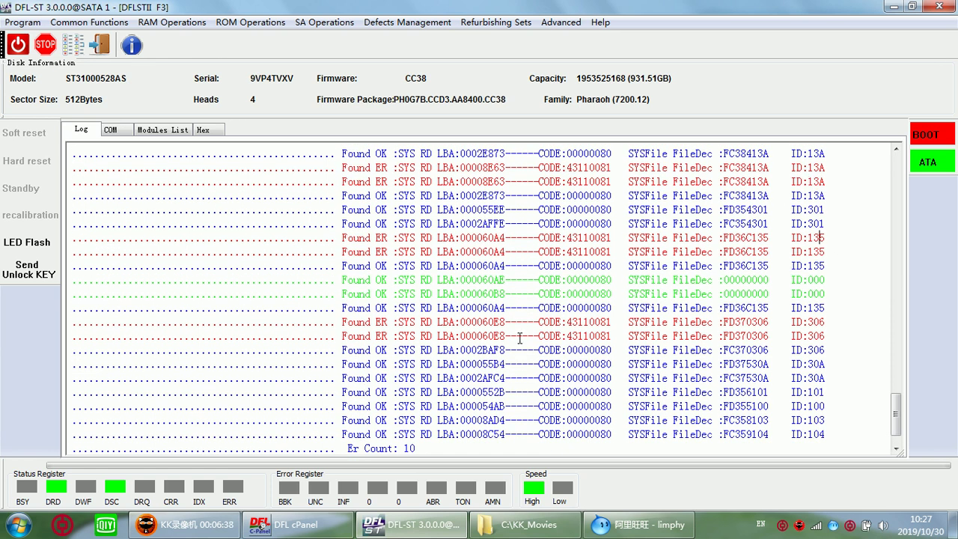
scroll(515, 338, "up", 2)
scroll(406, 279, "up", 1)
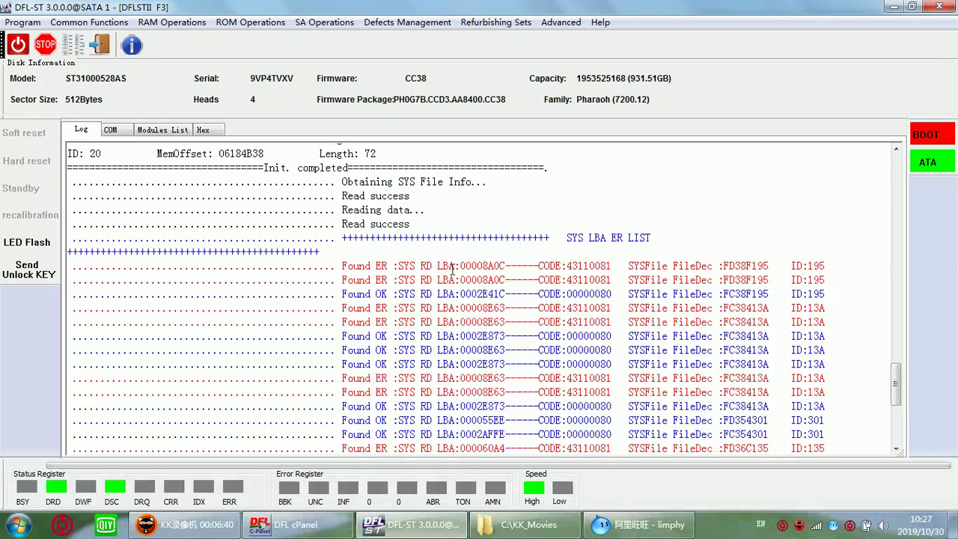
Examine the Found ER and Found OK entries across the whole SYS LBA ER LIST, from file ID 195 through ID 104 and the error count.
scroll(452, 273, "down", 2)
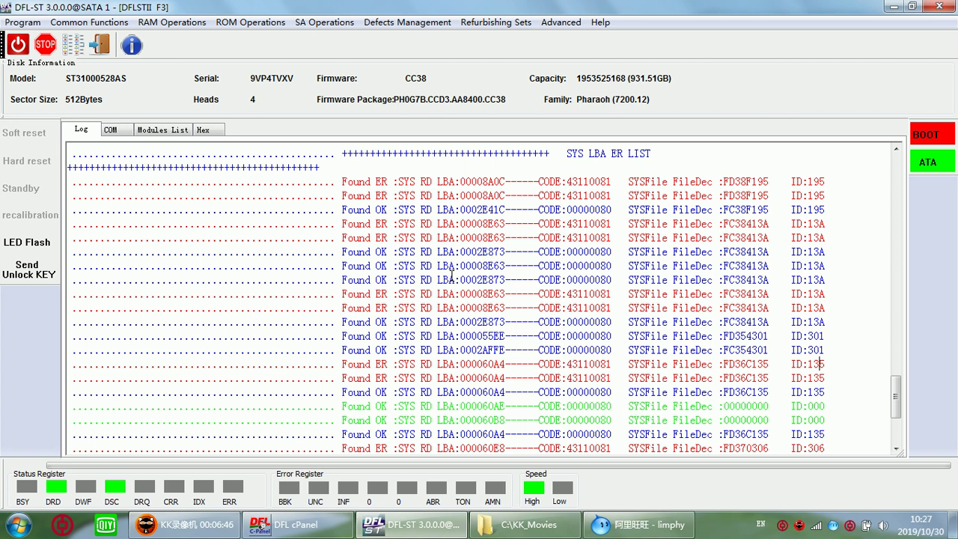
scroll(451, 276, "down", 3)
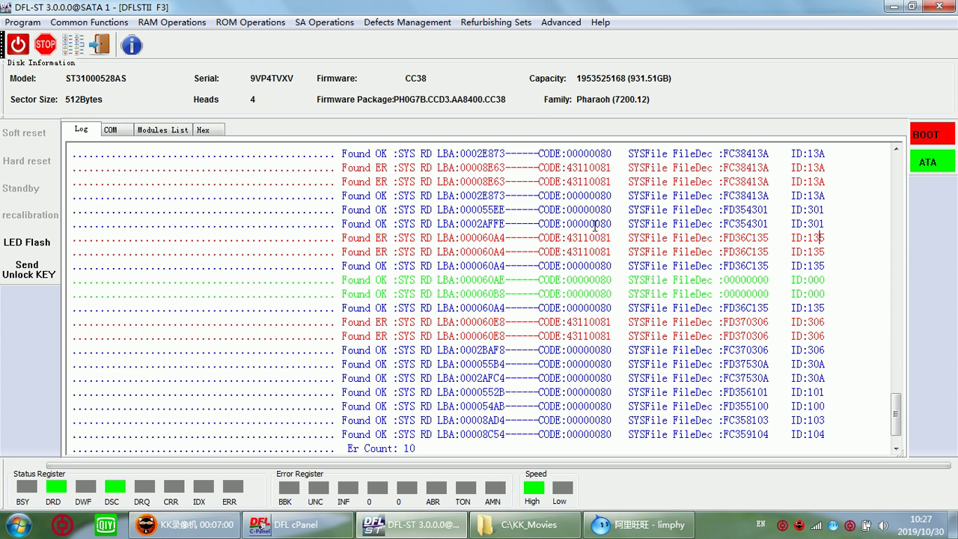
scroll(569, 247, "up", 3)
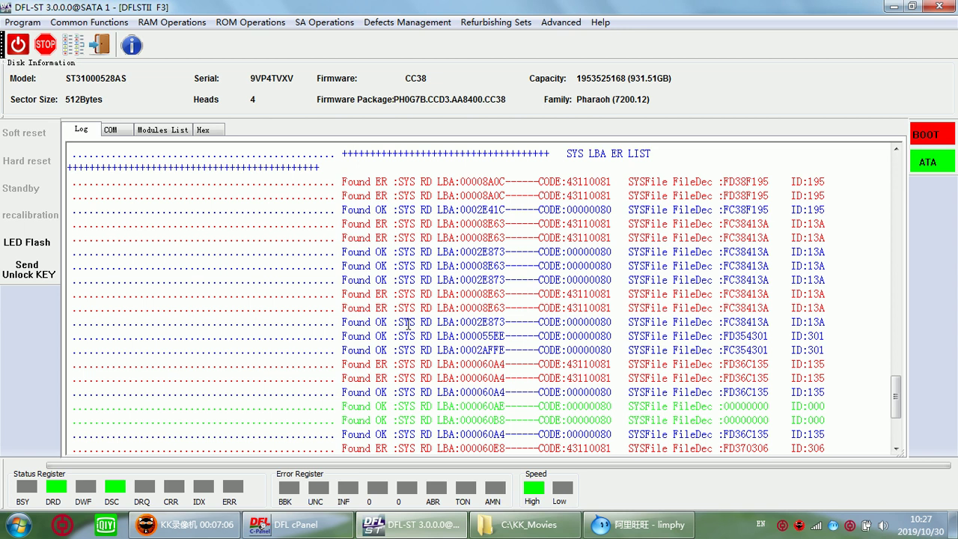
scroll(407, 323, "down", 4)
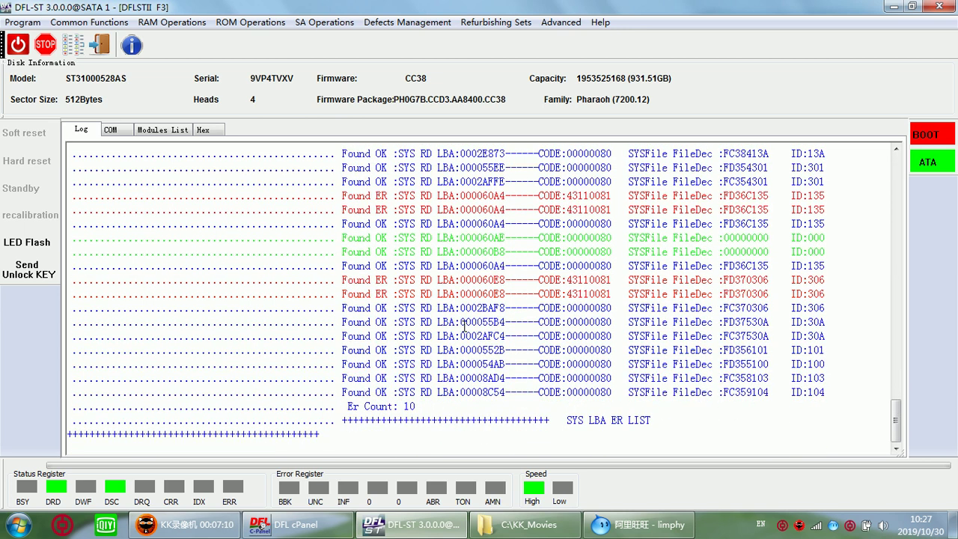
scroll(464, 324, "up", 15)
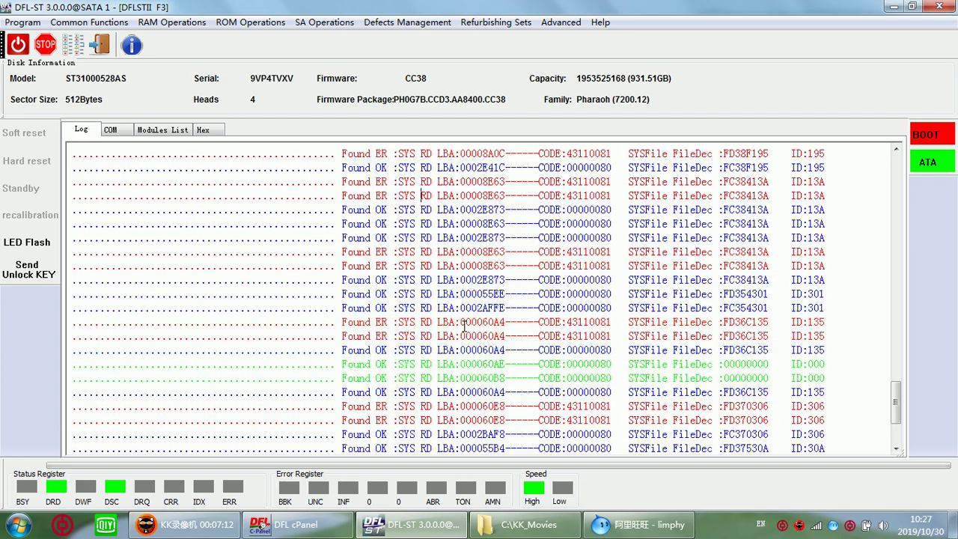
scroll(466, 324, "down", 10)
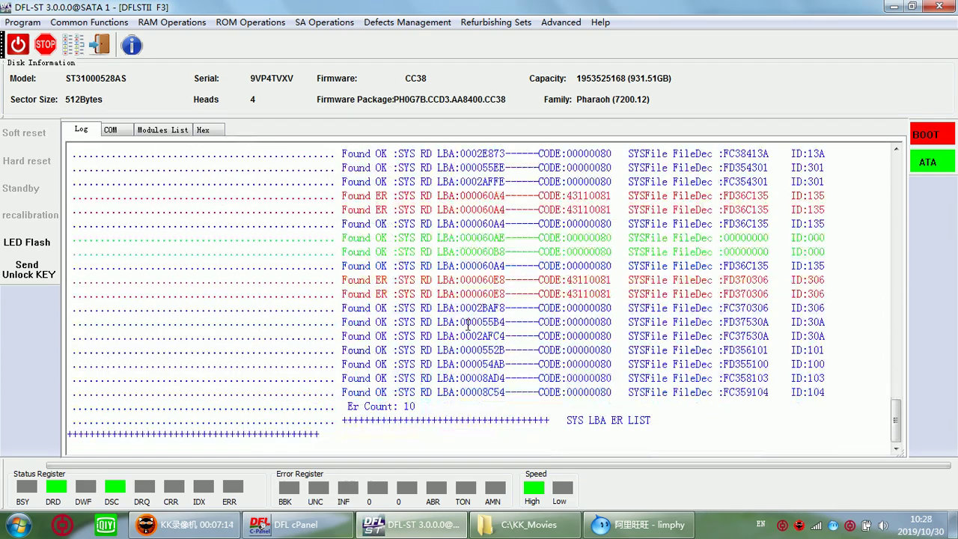
scroll(468, 323, "up", 4)
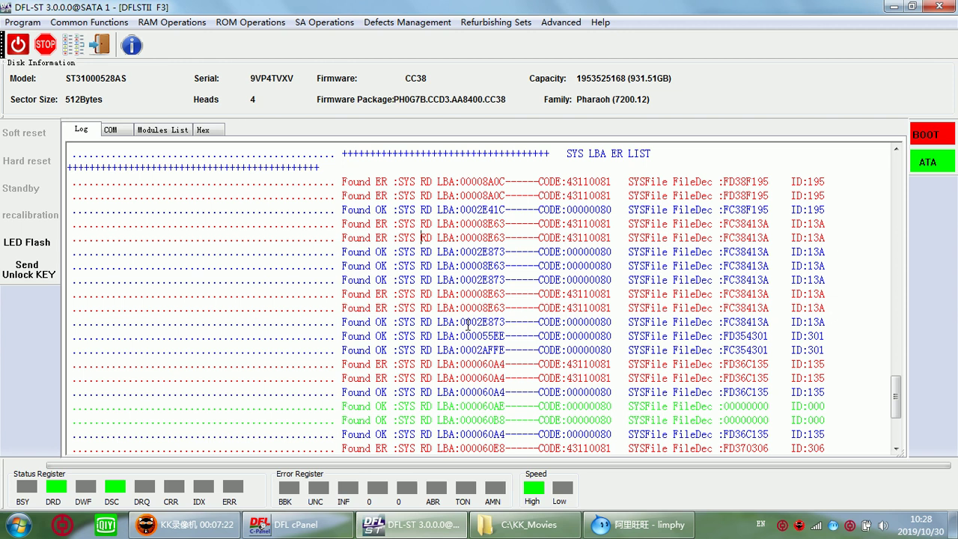
scroll(468, 323, "down", 3)
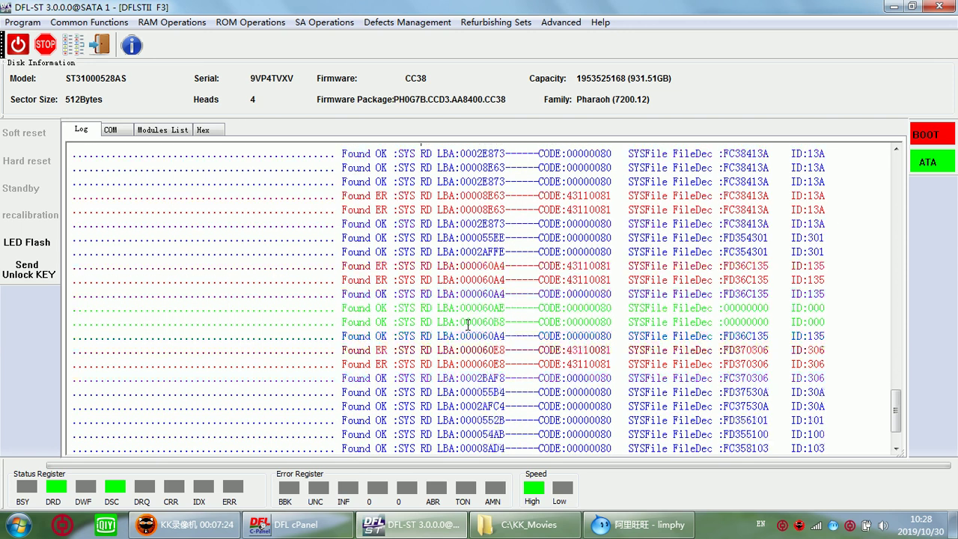
scroll(468, 323, "up", 3)
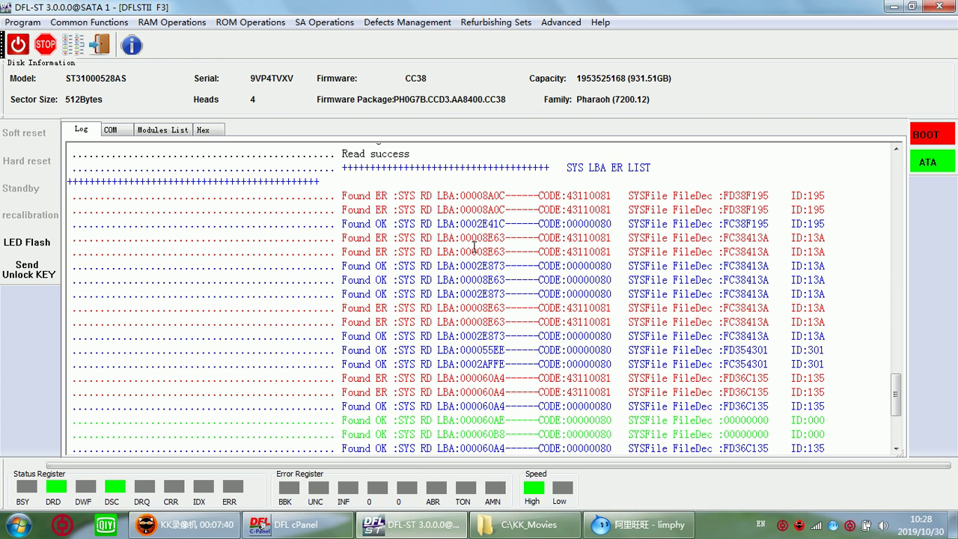
scroll(473, 247, "up", 1)
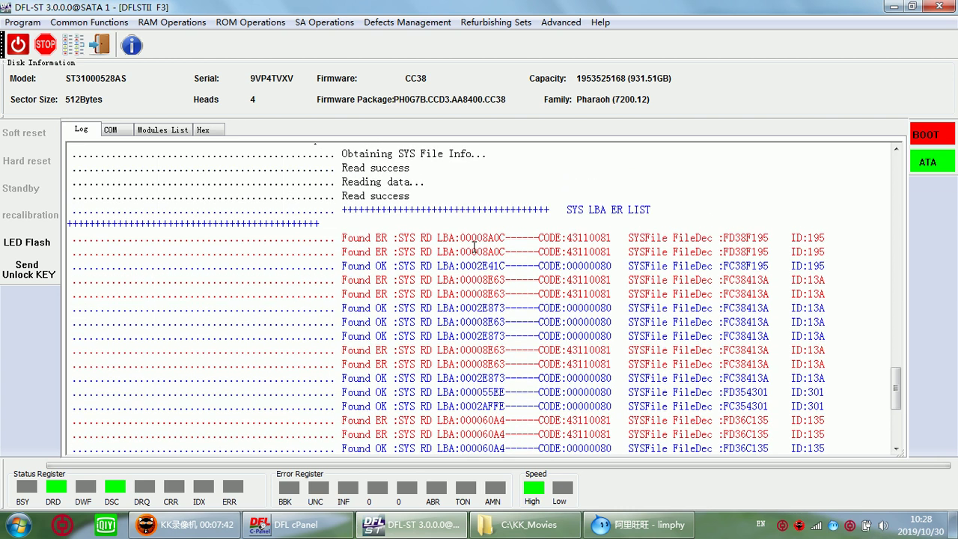